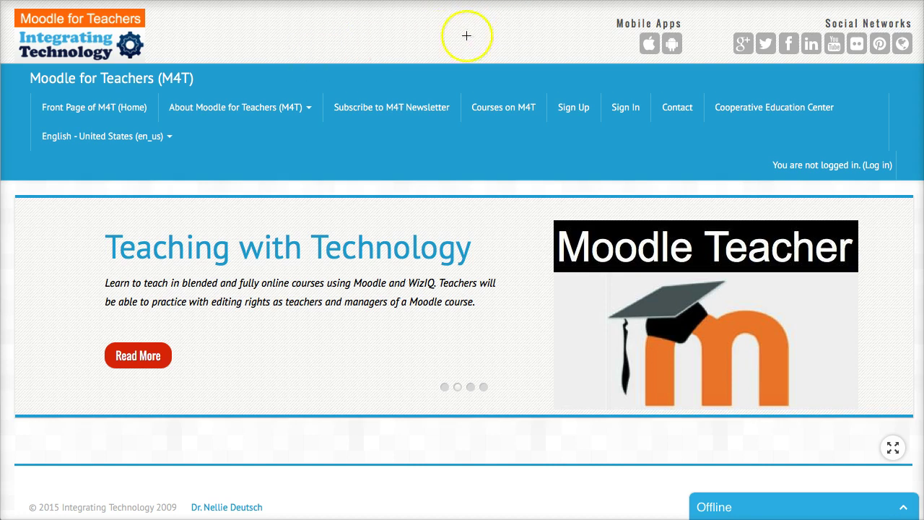
# Open the new-account sign-up form and step through the Username, Password and Email fields
pyautogui.click(572, 63)
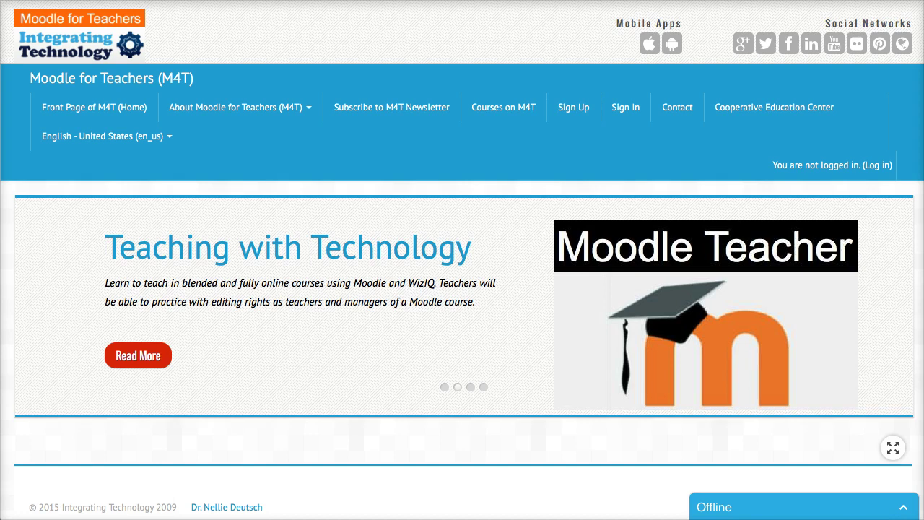
pyautogui.click(575, 107)
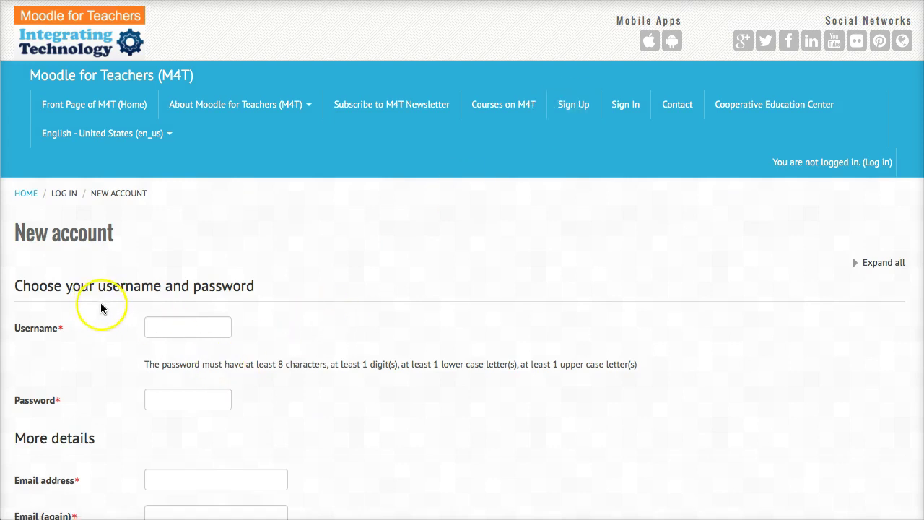
pyautogui.scroll(-1, 104, 311)
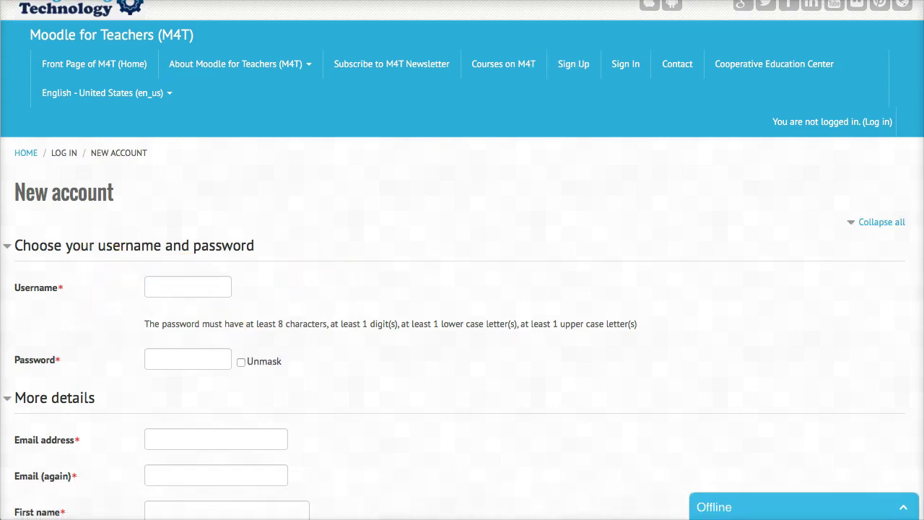
pyautogui.click(178, 285)
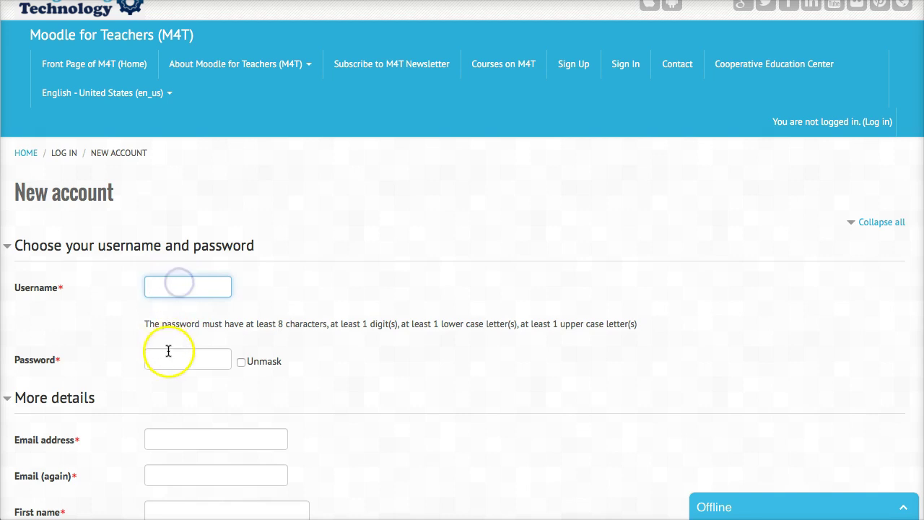
pyautogui.click(172, 356)
pyautogui.click(181, 439)
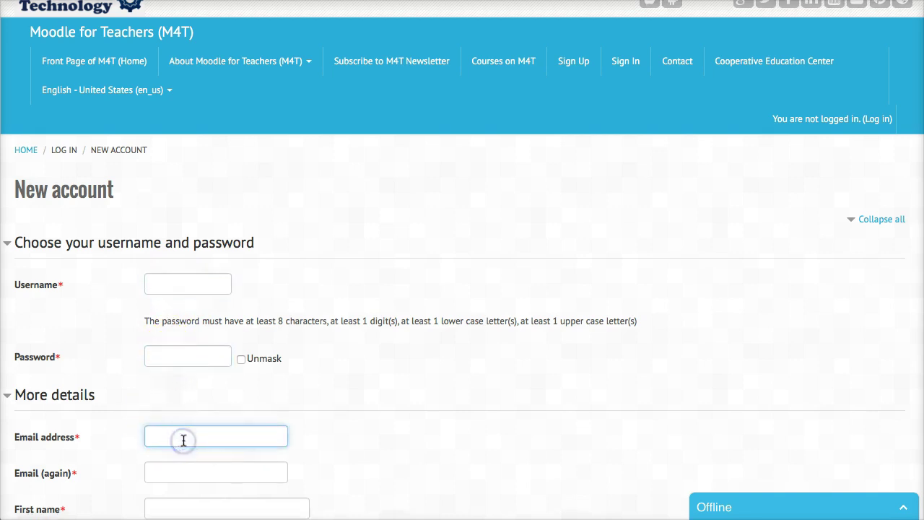
pyautogui.scroll(-3, 184, 442)
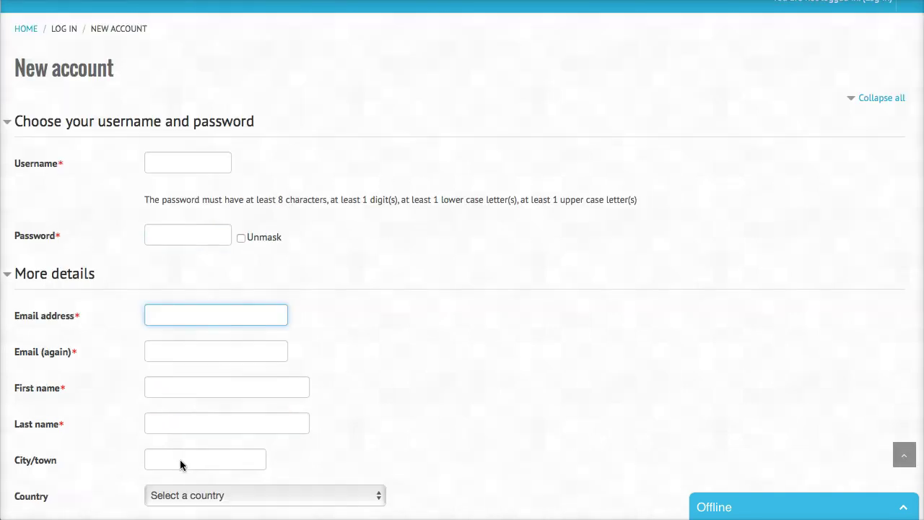
pyautogui.scroll(-1, 180, 464)
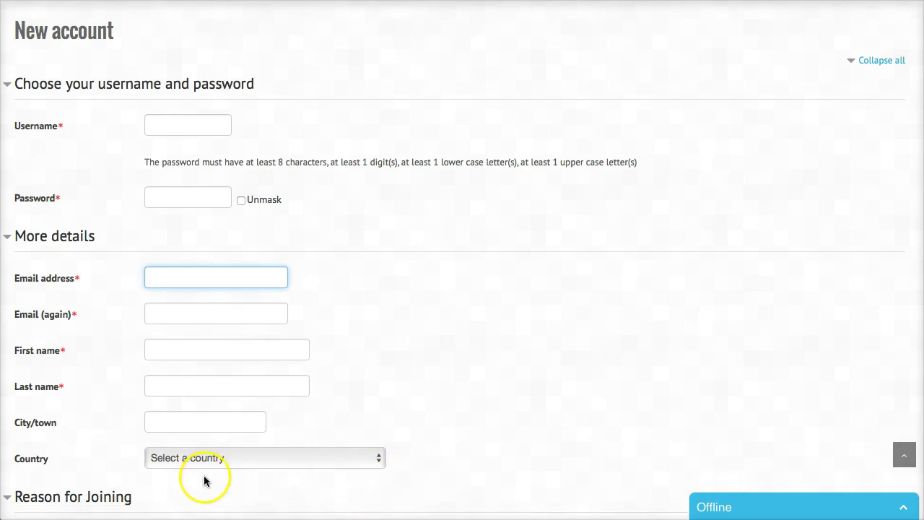
pyautogui.scroll(-3, 195, 480)
# Enter EVO16 as the reason for joining, discarding the earlier 'TESOL R' and 'CLIL' drafts
pyautogui.click(175, 461)
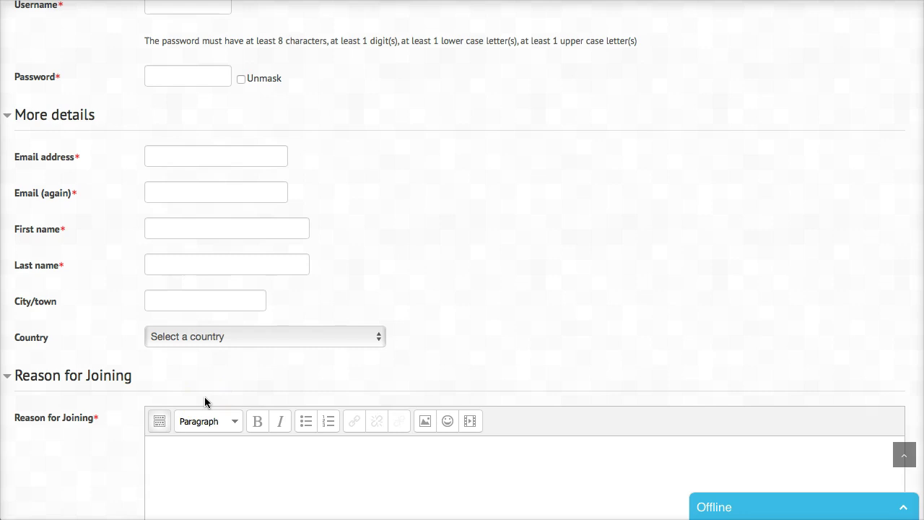
pyautogui.write('TESOL R')
pyautogui.press('BackSpace')
pyautogui.press('BackSpace')
pyautogui.press('BackSpace')
pyautogui.press('BackSpace')
pyautogui.press('BackSpace')
pyautogui.press('BackSpace')
pyautogui.press('BackSpace')
pyautogui.write('CLIL')
pyautogui.press('BackSpace')
pyautogui.press('BackSpace')
pyautogui.press('BackSpace')
pyautogui.press('BackSpace')
pyautogui.write('EVO16')
# Request a different CAPTCHA image in the form's security question
pyautogui.click(292, 258)
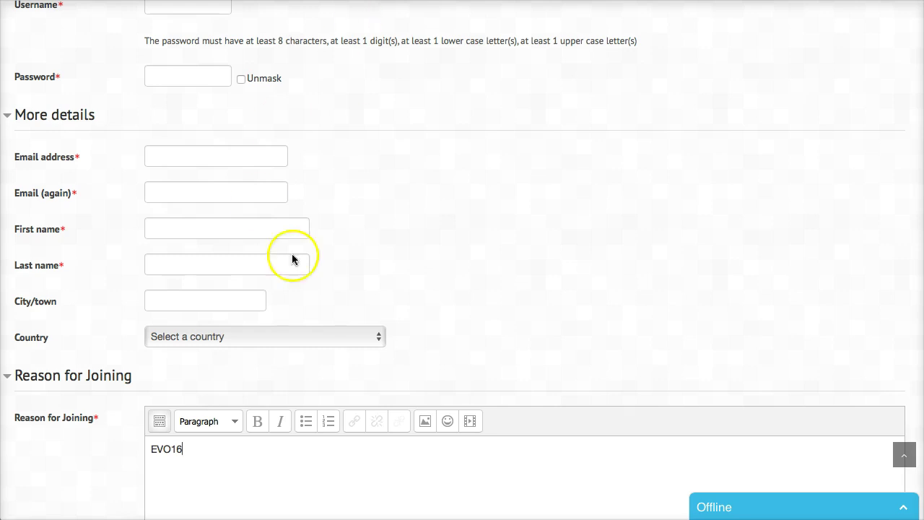
pyautogui.scroll(-4, 292, 258)
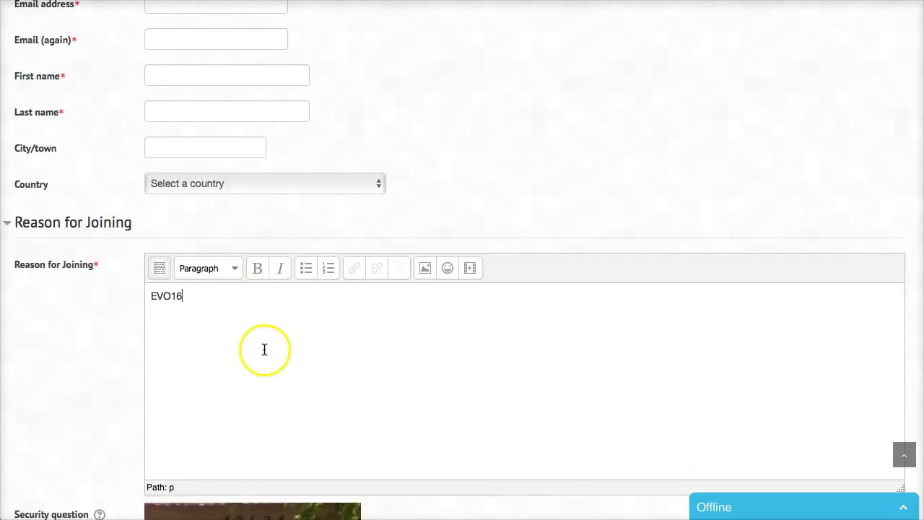
pyautogui.scroll(-3, 265, 349)
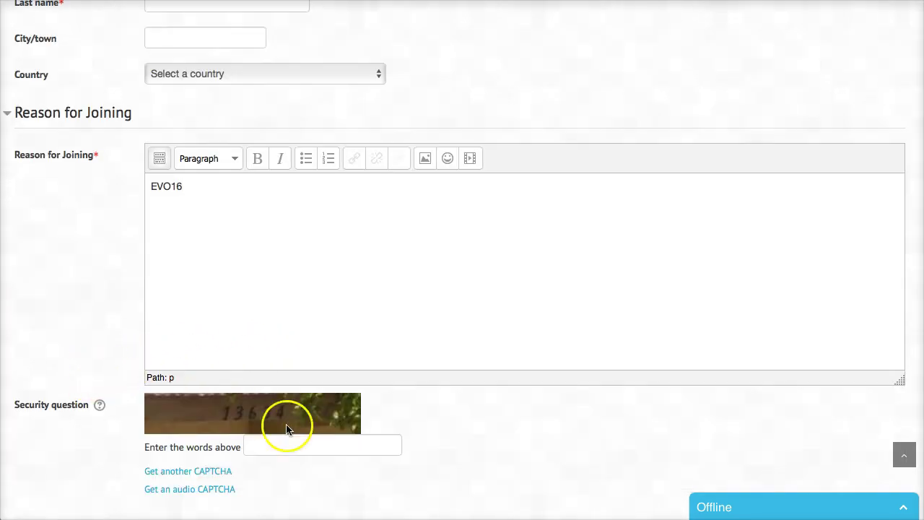
pyautogui.click(303, 444)
pyautogui.scroll(-1, 274, 411)
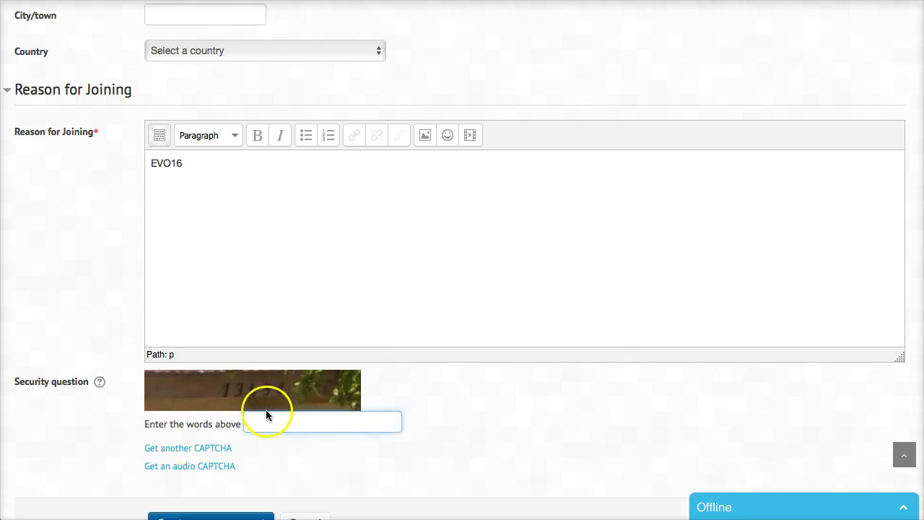
pyautogui.click(118, 479)
pyautogui.moveTo(65, 452); pyautogui.dragTo(124, 447)
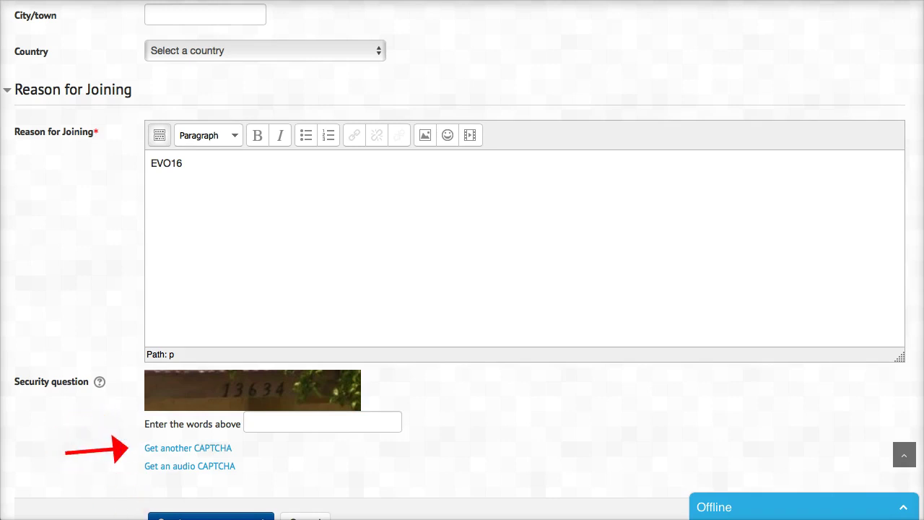
pyautogui.click(202, 448)
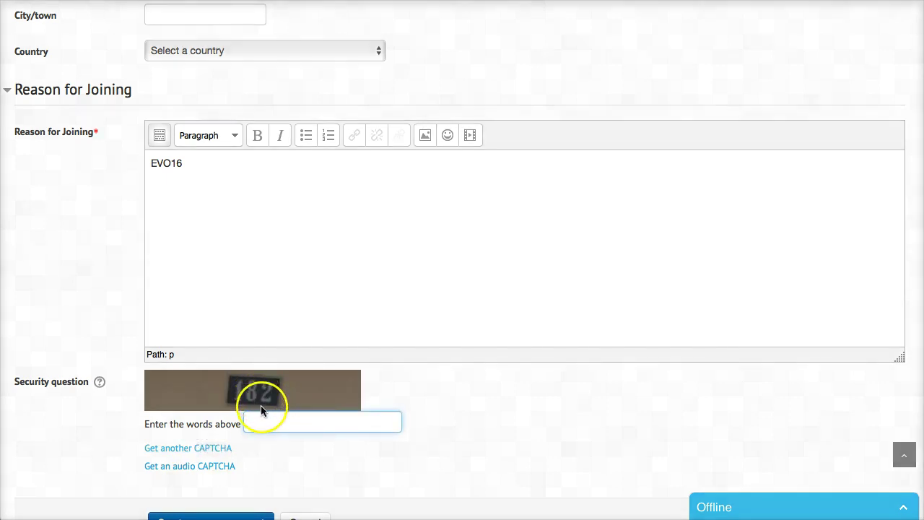
# Submit the registration with Create my new account
pyautogui.scroll(-2, 261, 405)
pyautogui.scroll(-1, 262, 410)
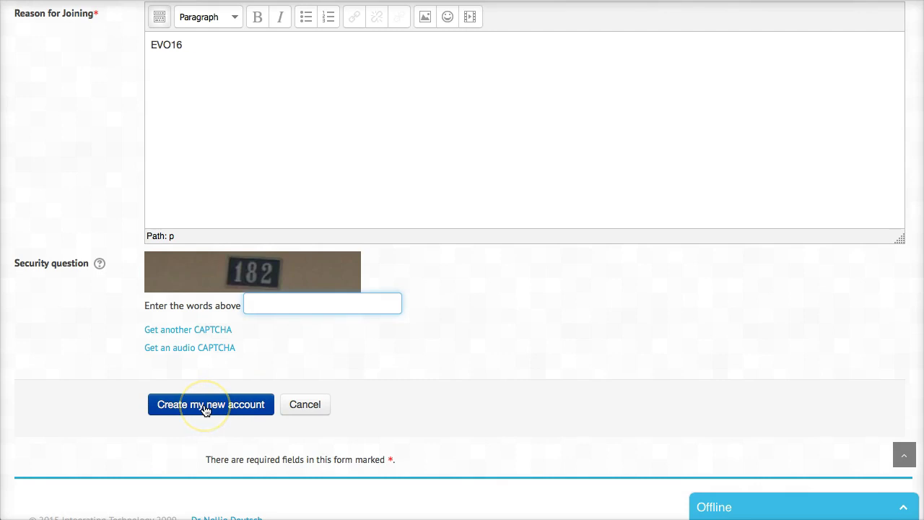
pyautogui.click(204, 404)
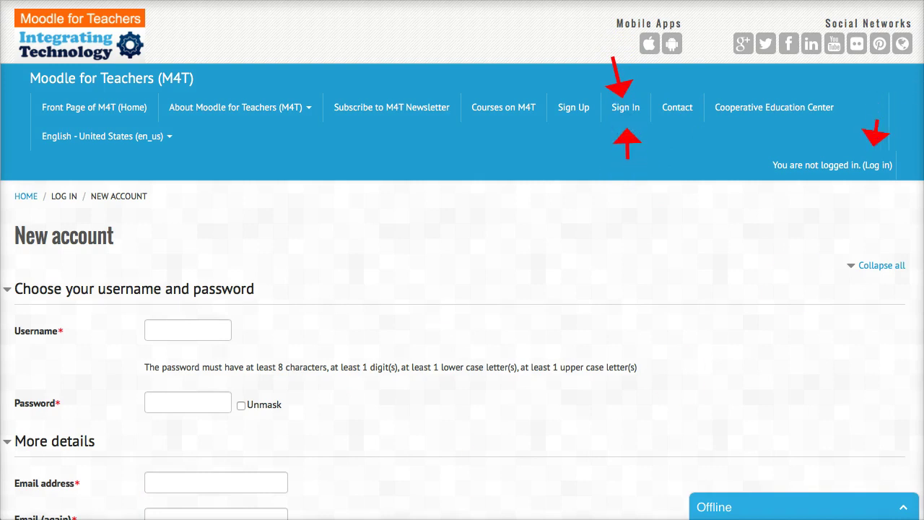
# Go to the login page via (Log in), confirming Leave Page on the unsaved form
pyautogui.click(878, 165)
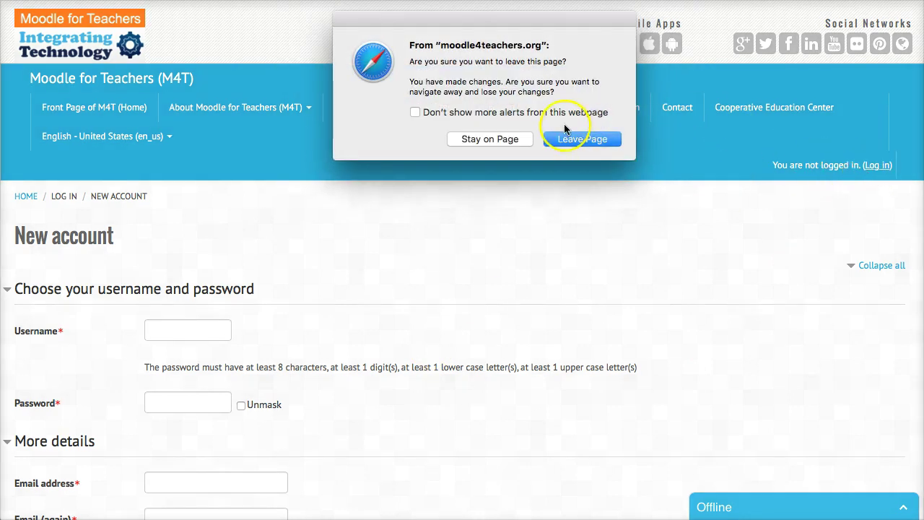
pyautogui.click(586, 143)
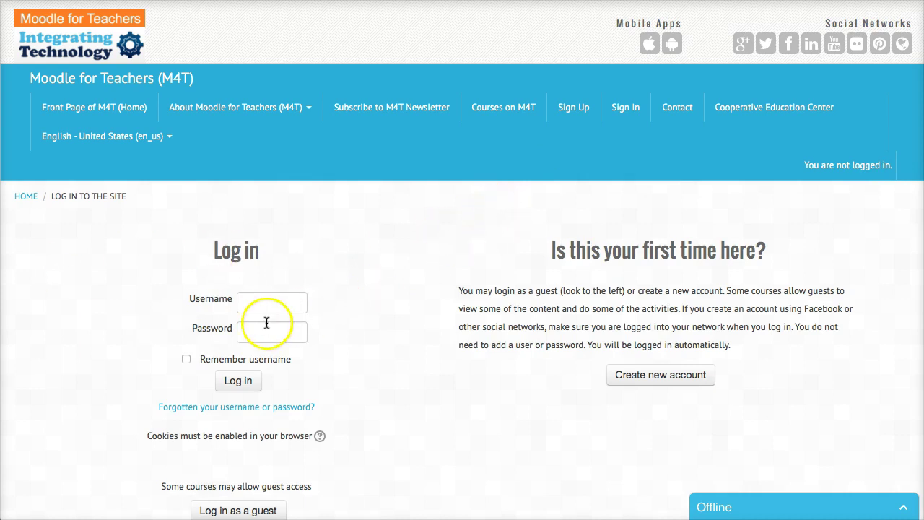
pyautogui.scroll(-2, 258, 309)
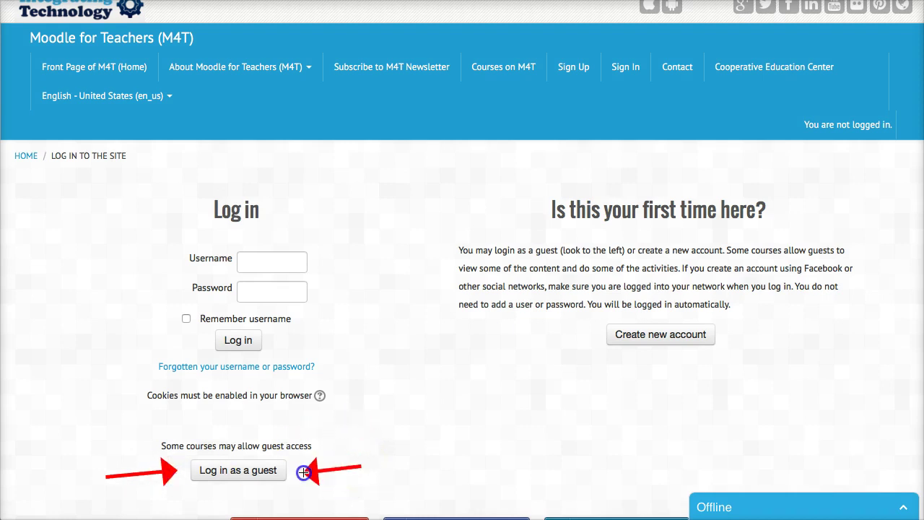
# Log in as a guest and show the Courses on M4T category listing
pyautogui.click(237, 471)
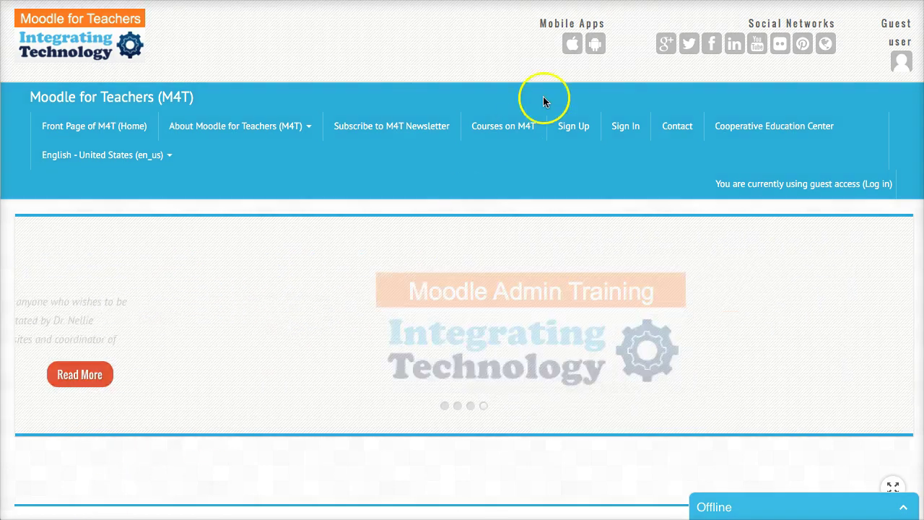
pyautogui.click(506, 126)
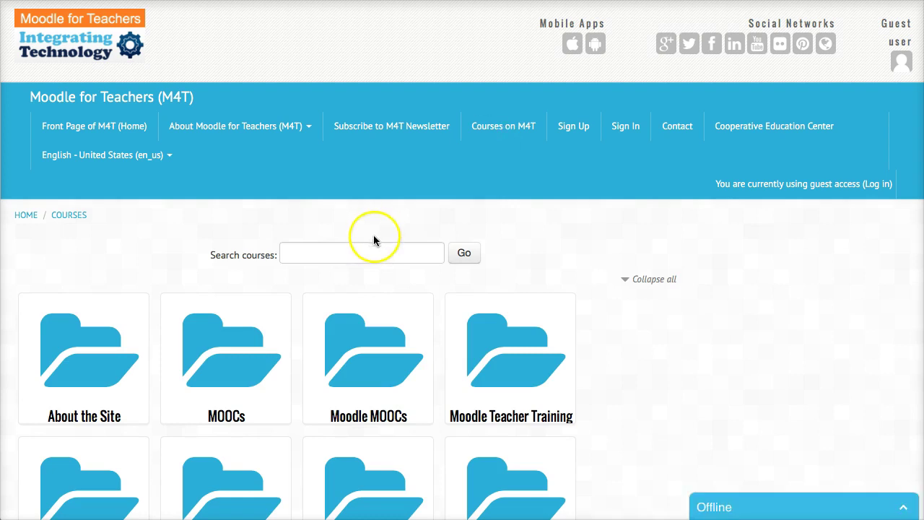
# Open the TESOL EVO category, then its TESOL EVO 2016 subcategory
pyautogui.scroll(-1, 311, 307)
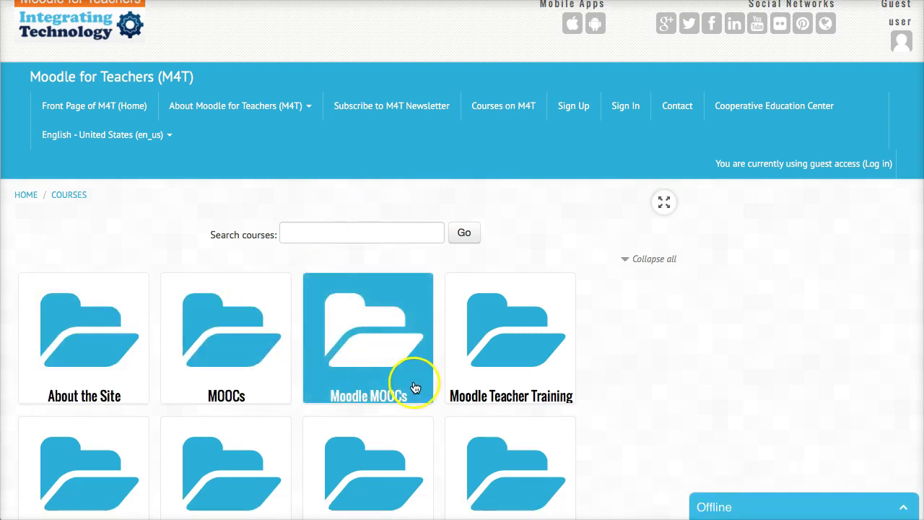
pyautogui.scroll(-1, 413, 393)
pyautogui.scroll(-3, 410, 415)
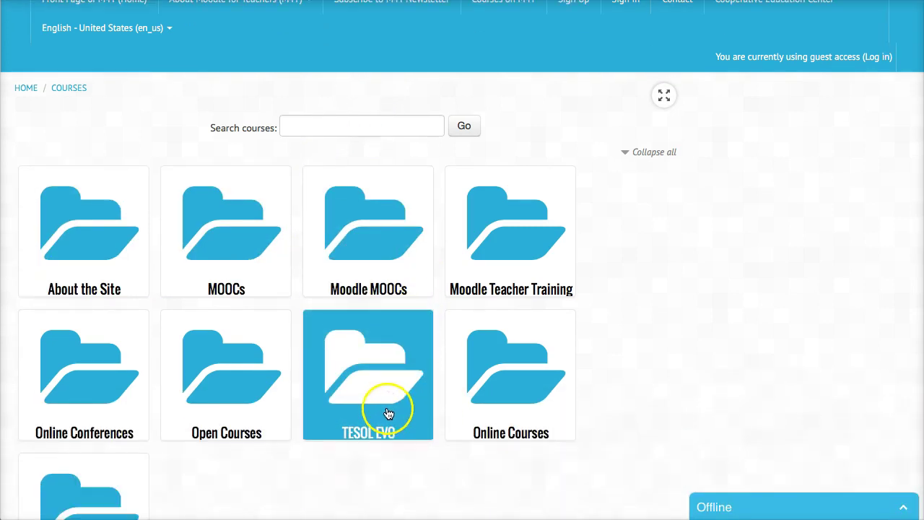
pyautogui.click(368, 390)
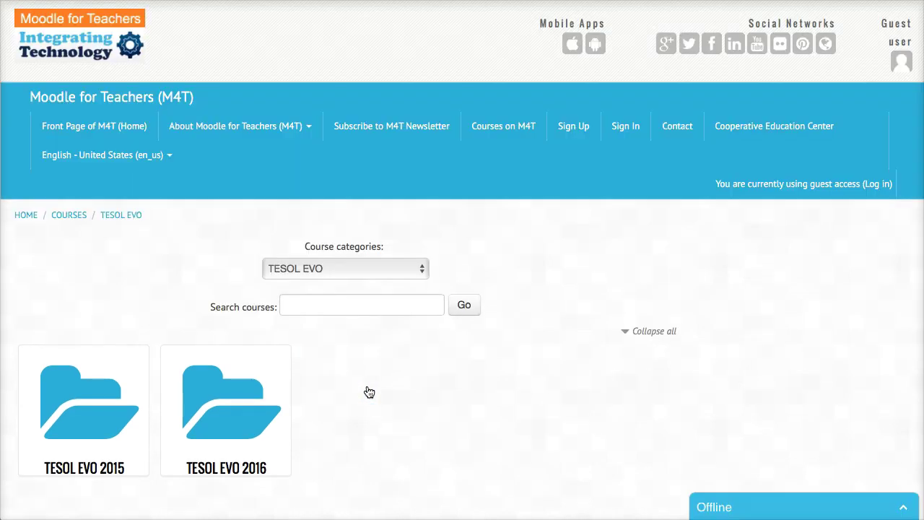
pyautogui.scroll(-1, 315, 272)
pyautogui.scroll(-3, 292, 287)
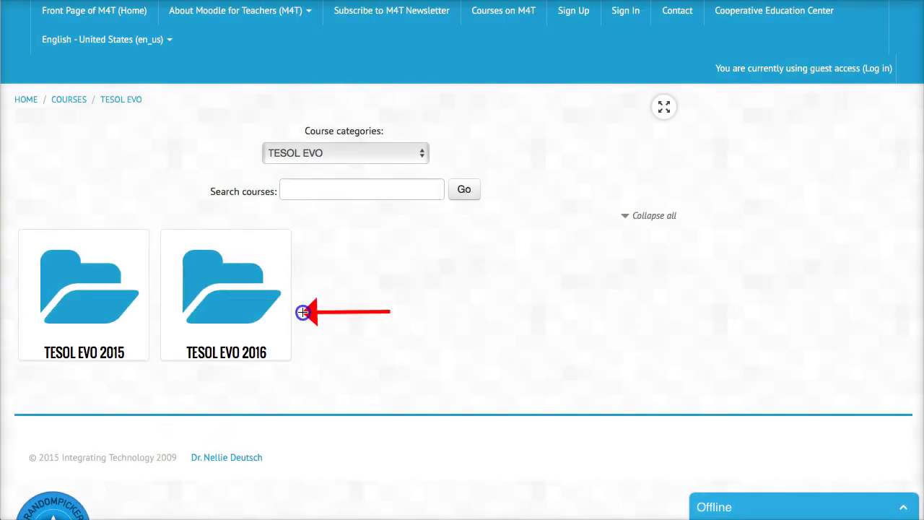
pyautogui.click(229, 320)
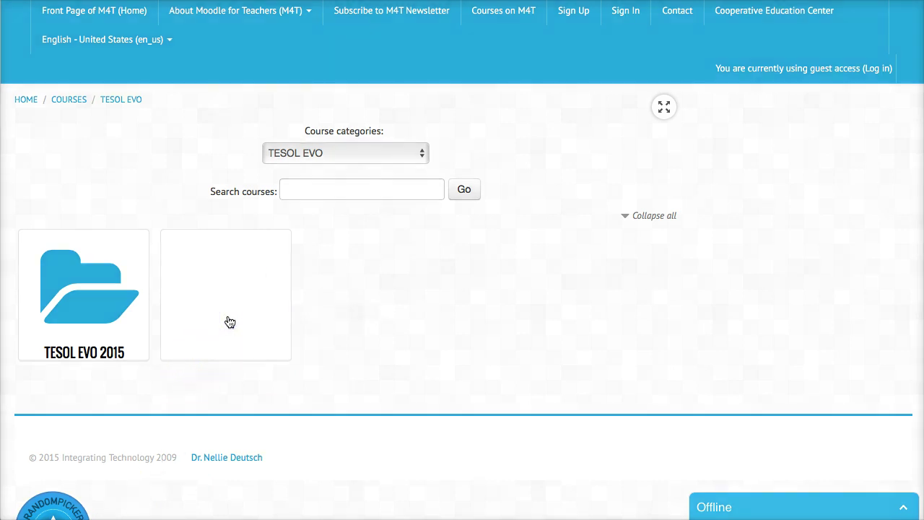
pyautogui.scroll(-2, 229, 321)
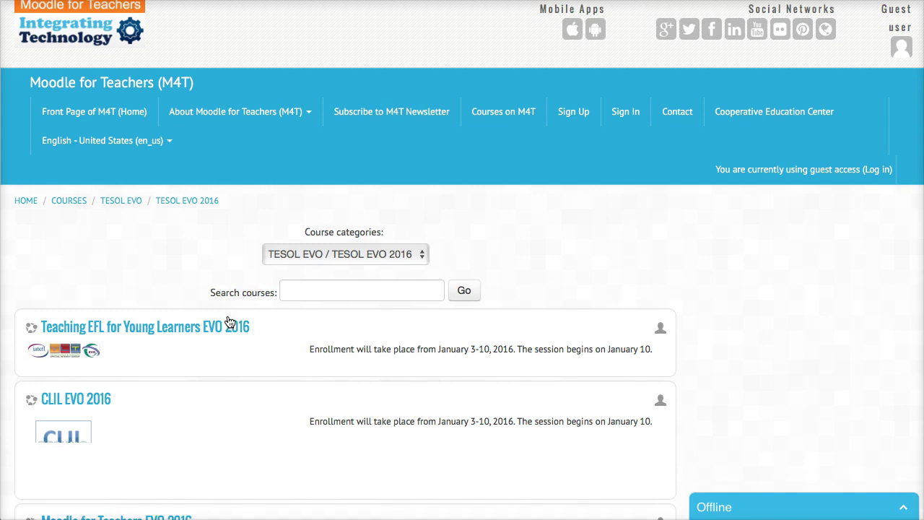
pyautogui.scroll(-3, 161, 323)
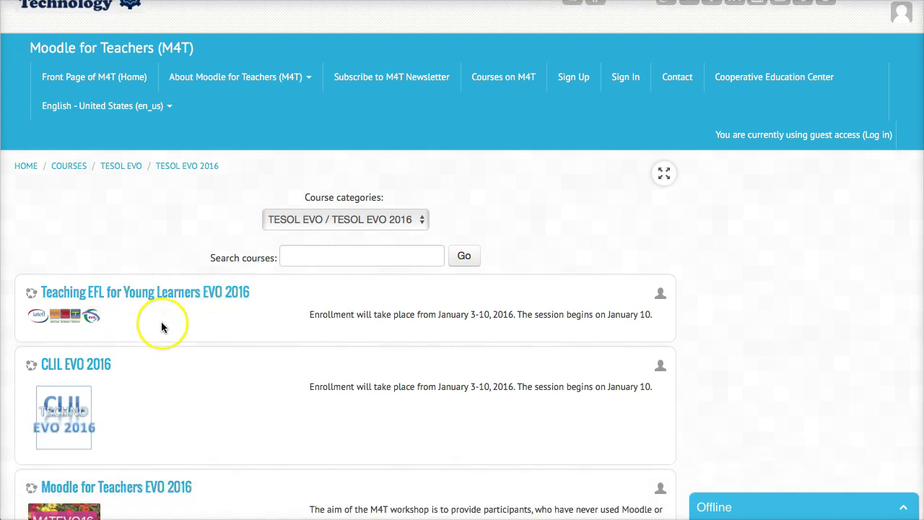
pyautogui.scroll(-2, 184, 279)
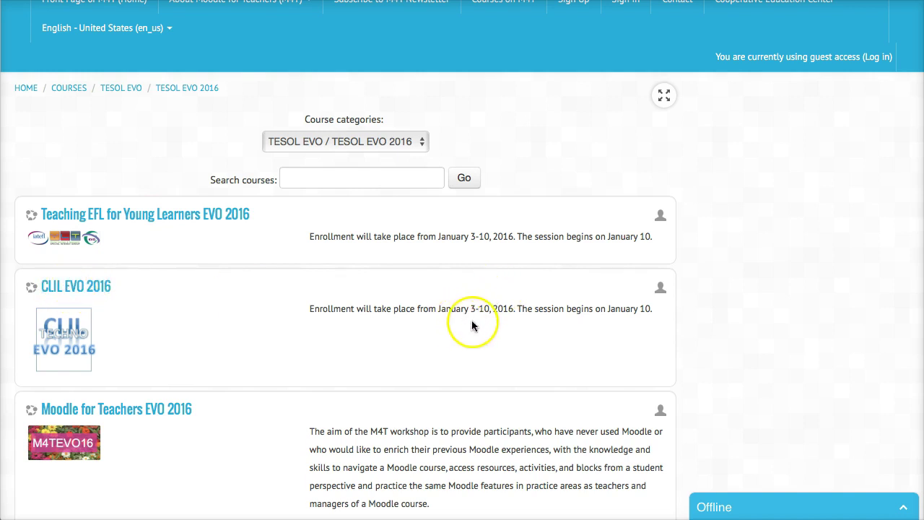
pyautogui.click(80, 289)
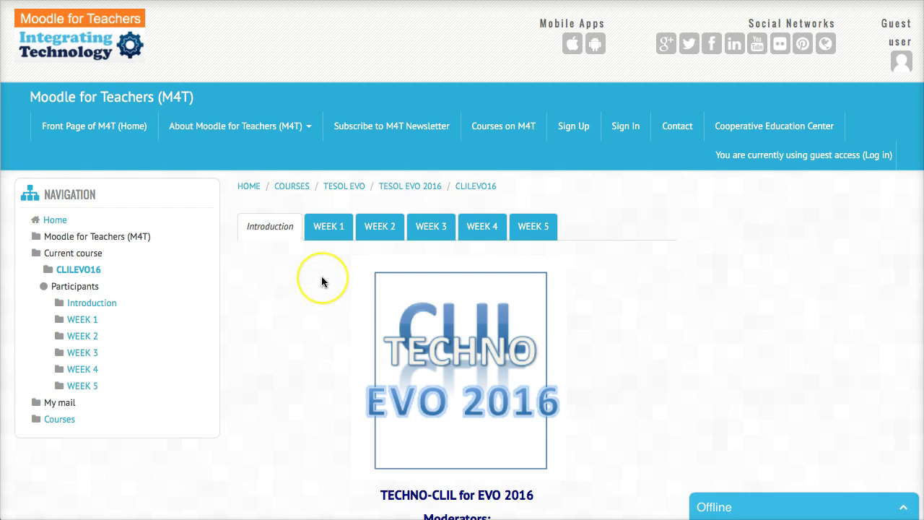
pyautogui.scroll(-1, 321, 278)
pyautogui.scroll(-5, 321, 278)
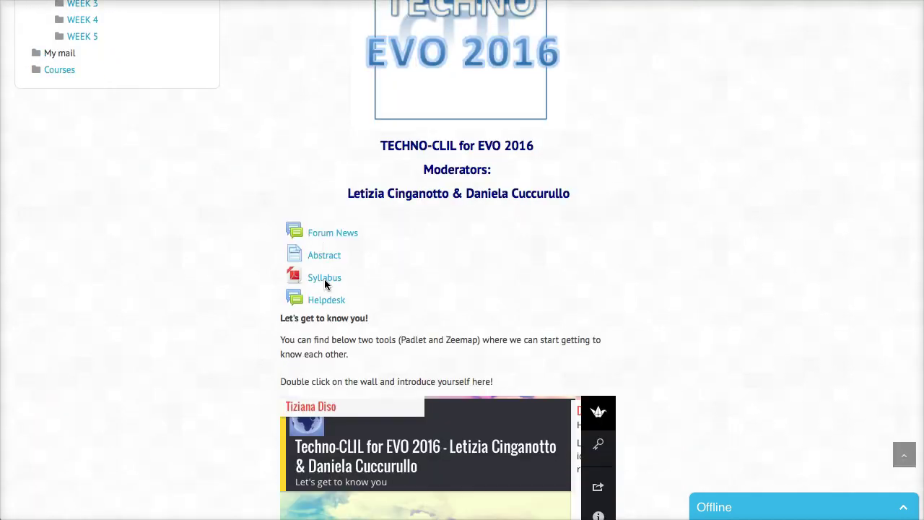
pyautogui.scroll(-4, 325, 284)
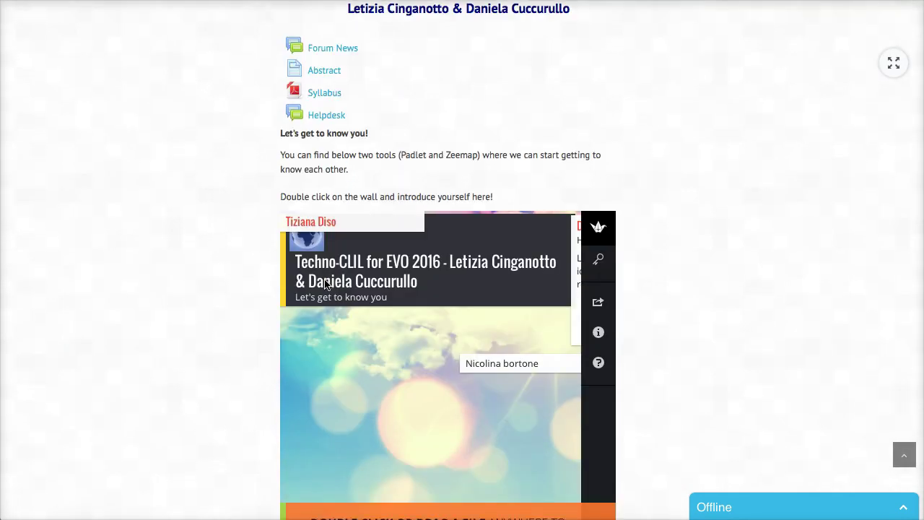
pyautogui.scroll(10, 324, 279)
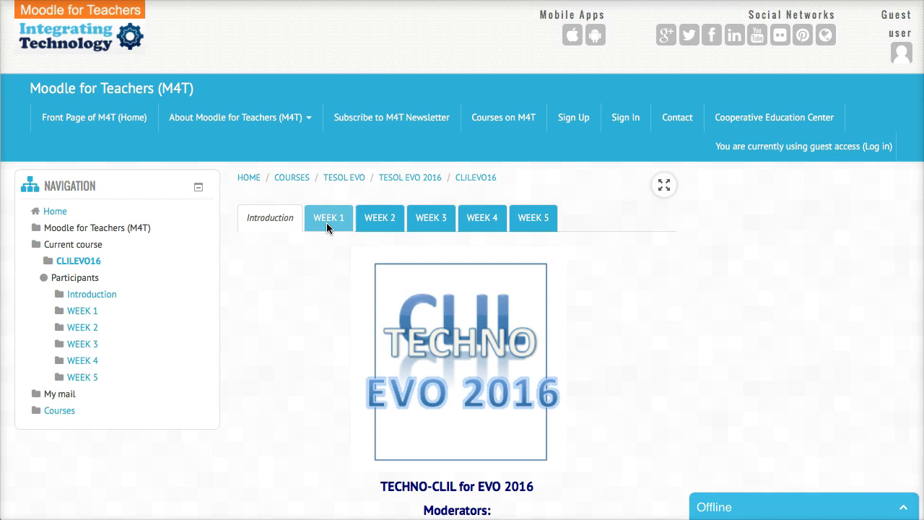
# Show Week 1 'Starting the journey' and scroll down to the 'Many Faces of CLIL' image
pyautogui.click(327, 223)
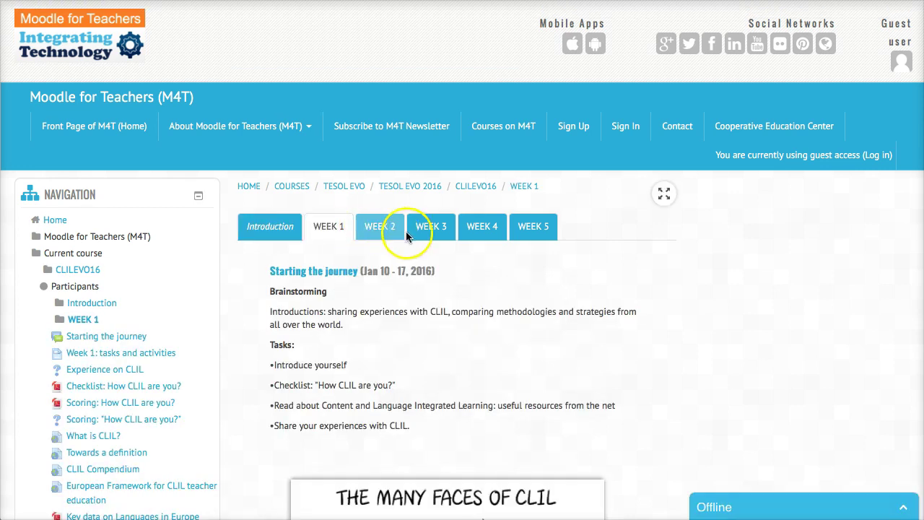
pyautogui.scroll(-5, 435, 257)
pyautogui.scroll(5, 438, 266)
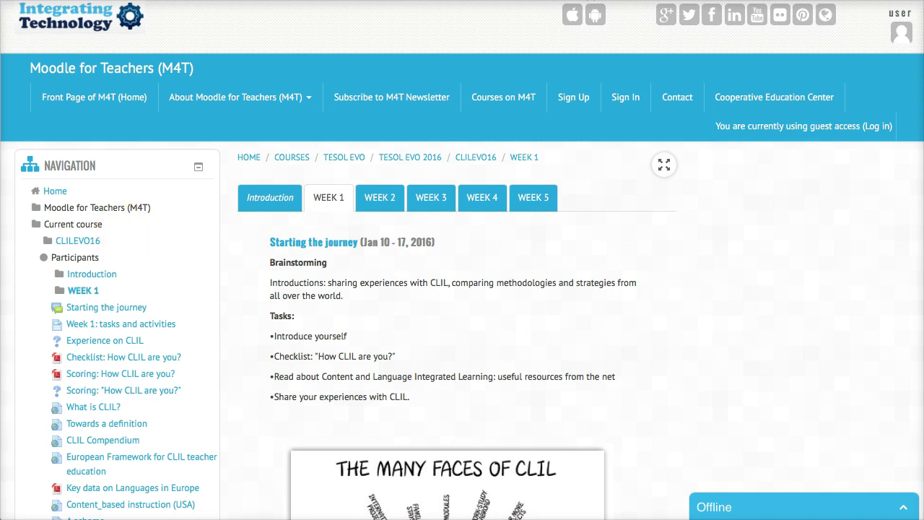
pyautogui.scroll(-2, 93, 229)
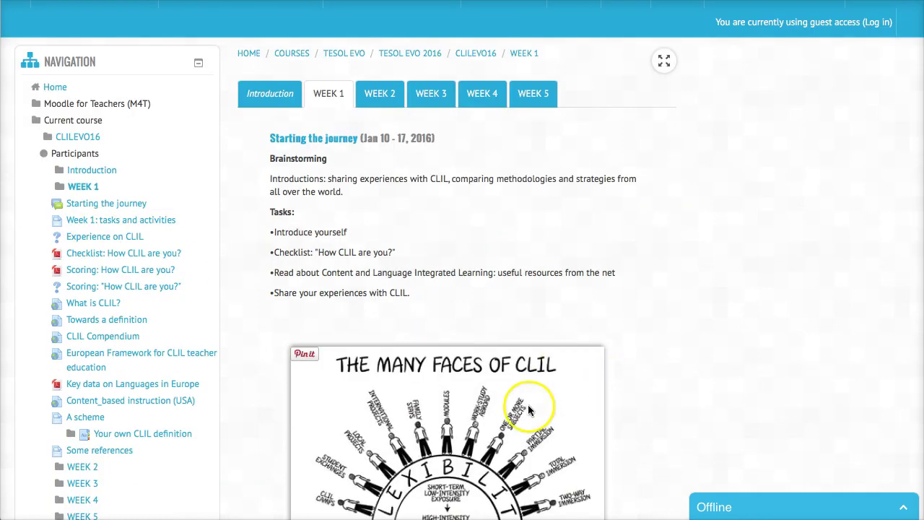
pyautogui.moveTo(715, 315); pyautogui.dragTo(722, 468)
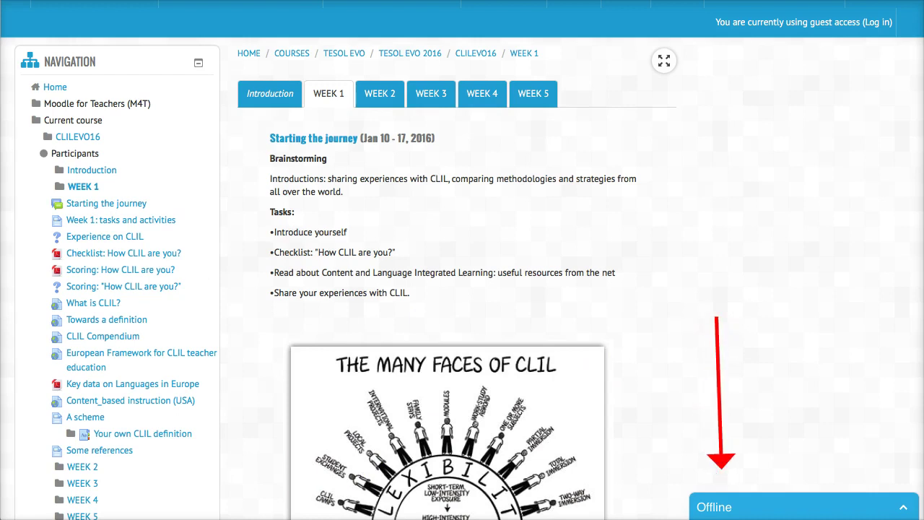
# Expand the offline tawk.to chat form and place the cursor in its Name field
pyautogui.click(742, 507)
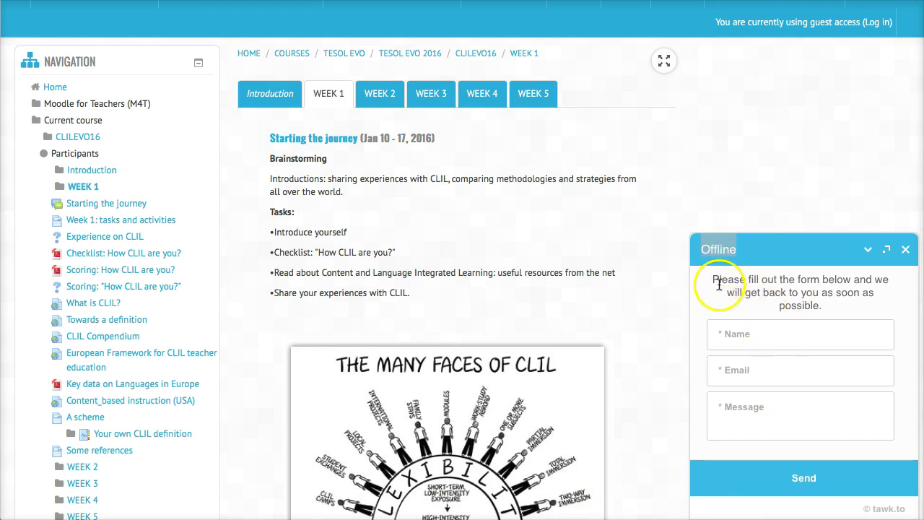
pyautogui.click(709, 299)
pyautogui.click(737, 333)
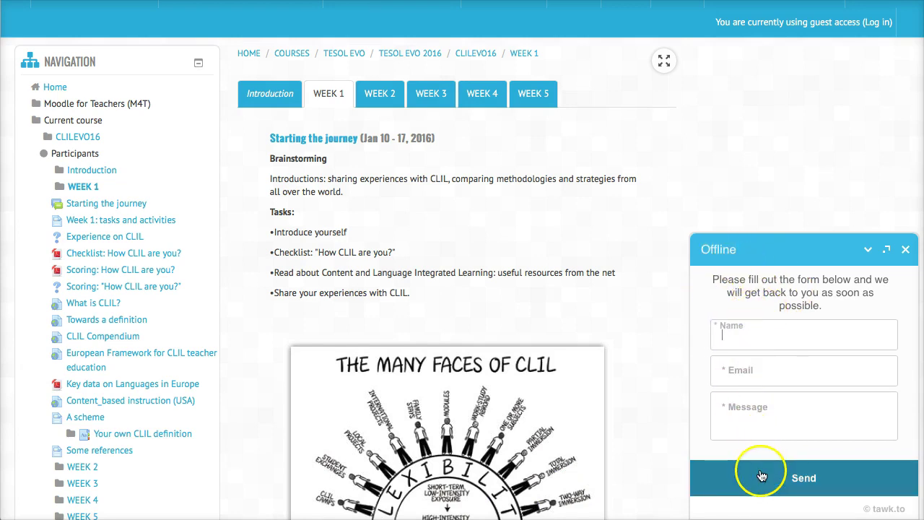
pyautogui.scroll(3, 668, 409)
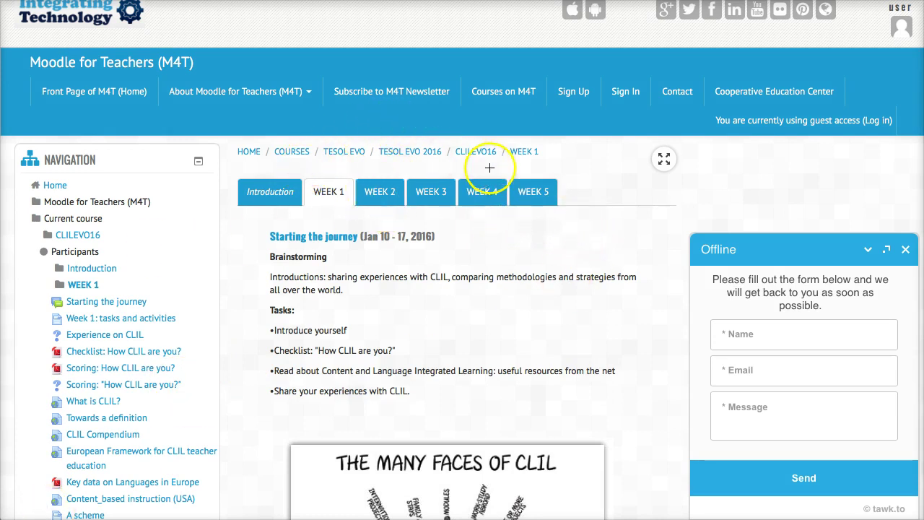
pyautogui.moveTo(561, 163); pyautogui.dragTo(424, 167)
pyautogui.moveTo(409, 105); pyautogui.dragTo(411, 124)
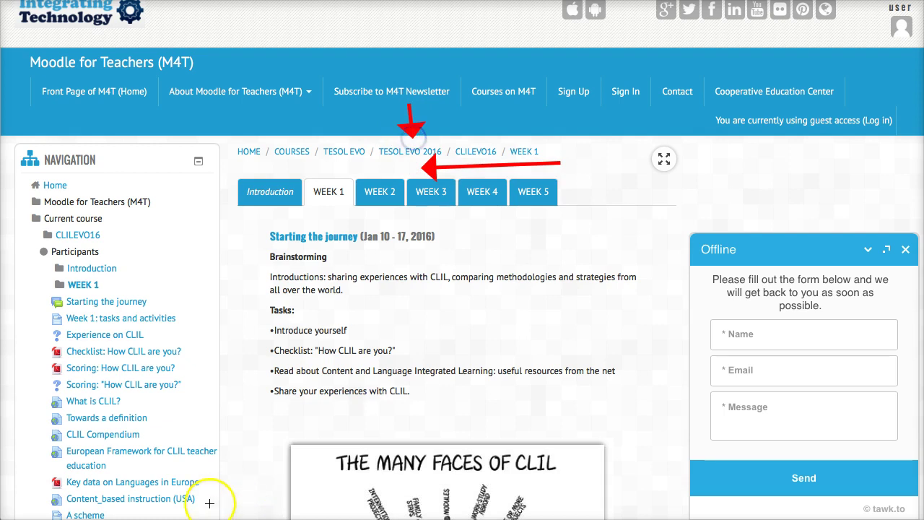
# Go to the TESOL EVO 2016 list, open CLIL EVO 2016, then return to the list
pyautogui.click(423, 155)
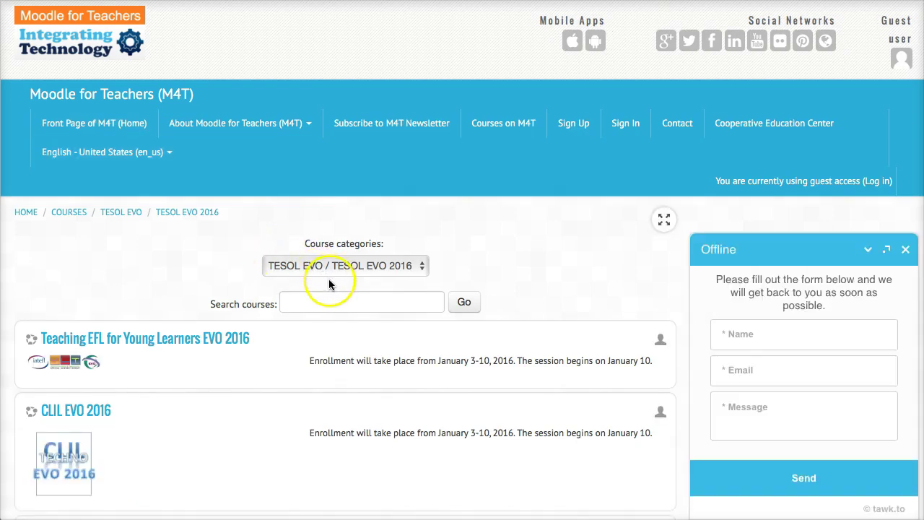
pyautogui.scroll(-3, 165, 321)
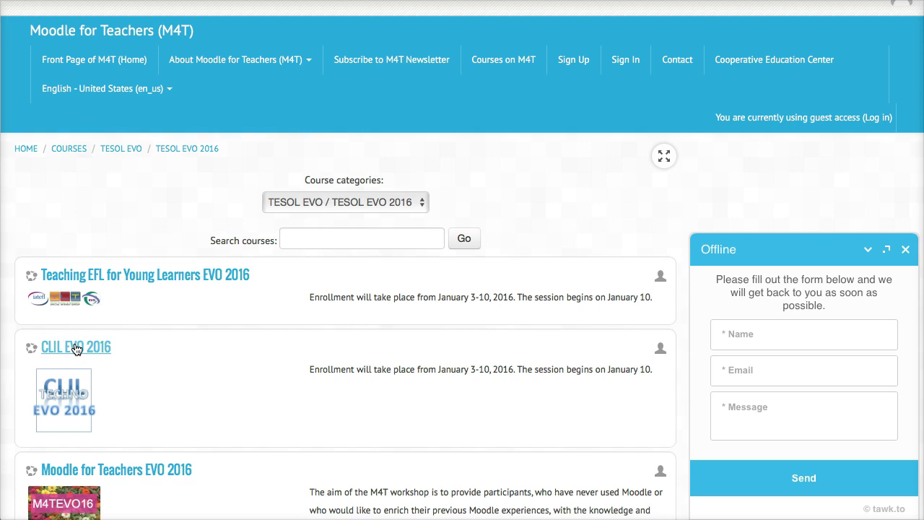
pyautogui.click(76, 347)
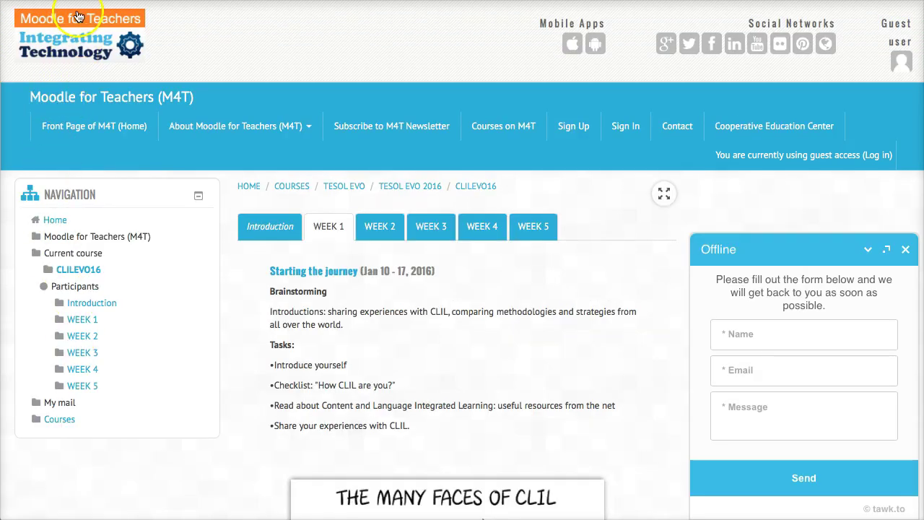
pyautogui.hotkey('alt', 'Left')
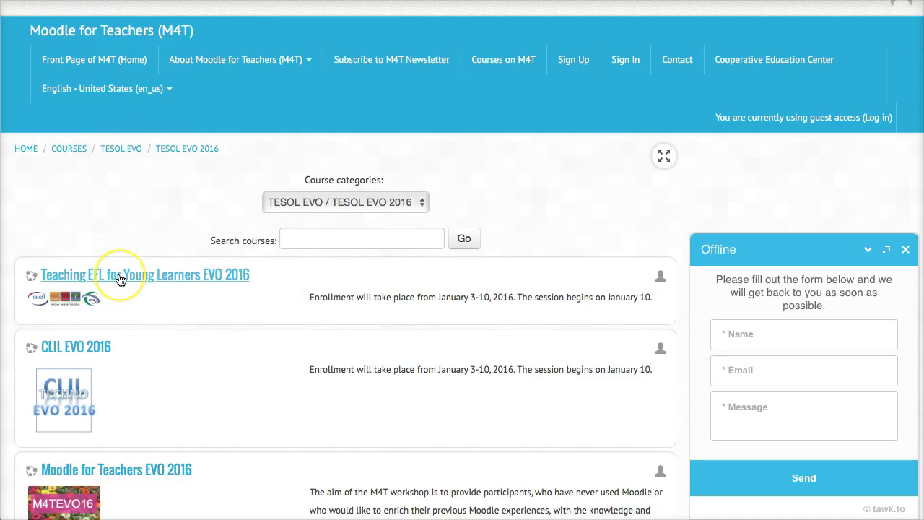
pyautogui.scroll(-1, 123, 267)
# Open Teaching EFL for Young Learners EVO 2016 and scroll through its course overview
pyautogui.click(130, 249)
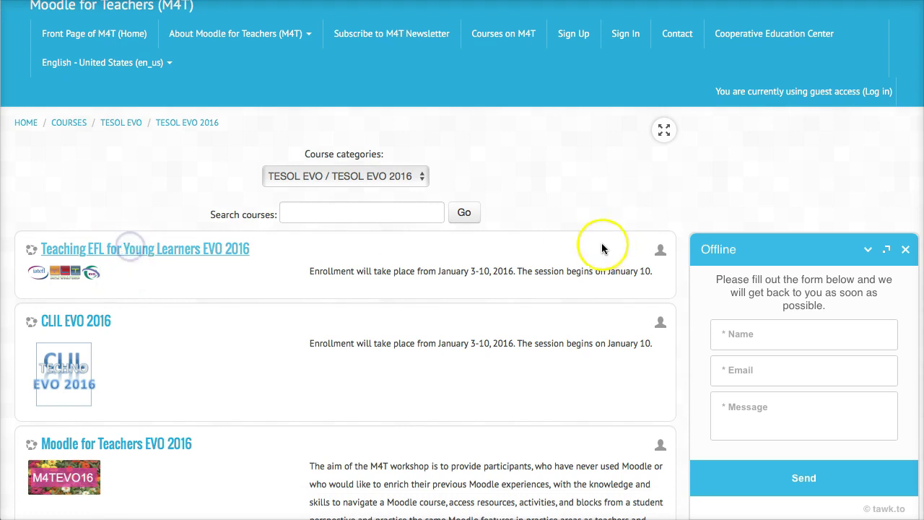
pyautogui.scroll(-3, 328, 307)
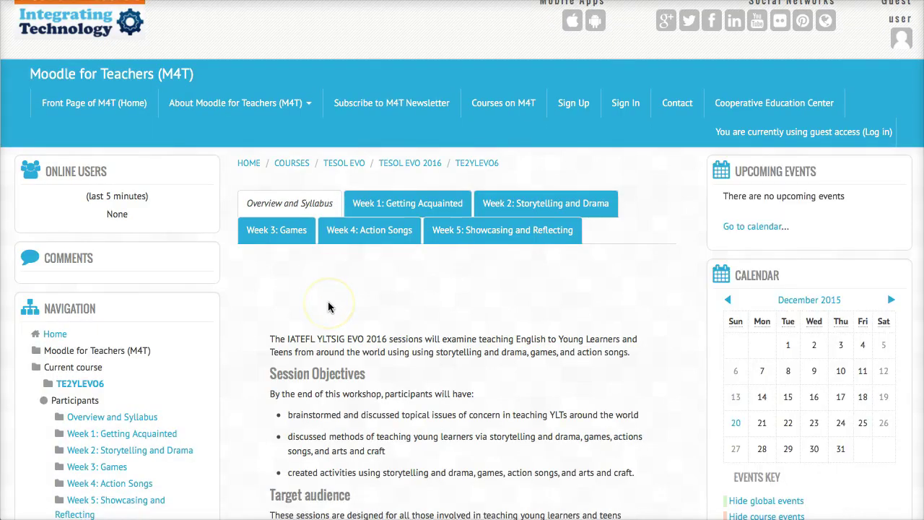
pyautogui.scroll(-5, 260, 323)
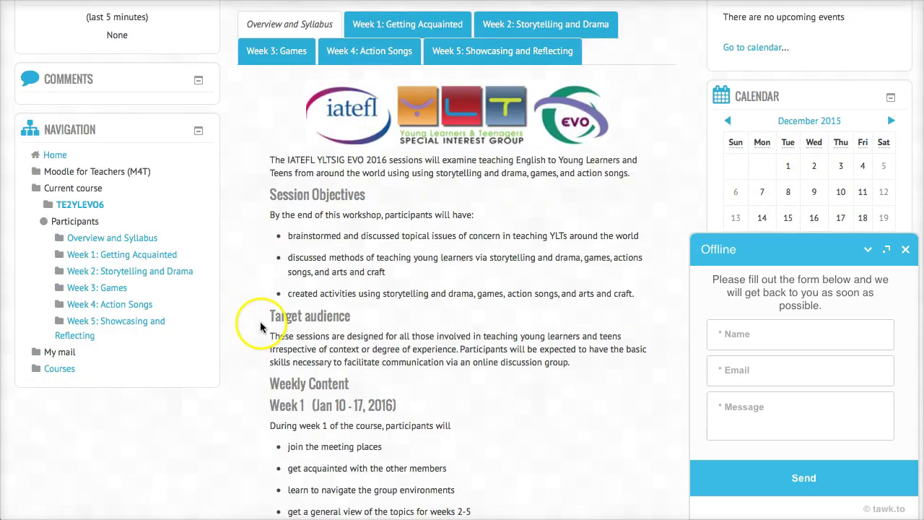
pyautogui.scroll(6, 336, 311)
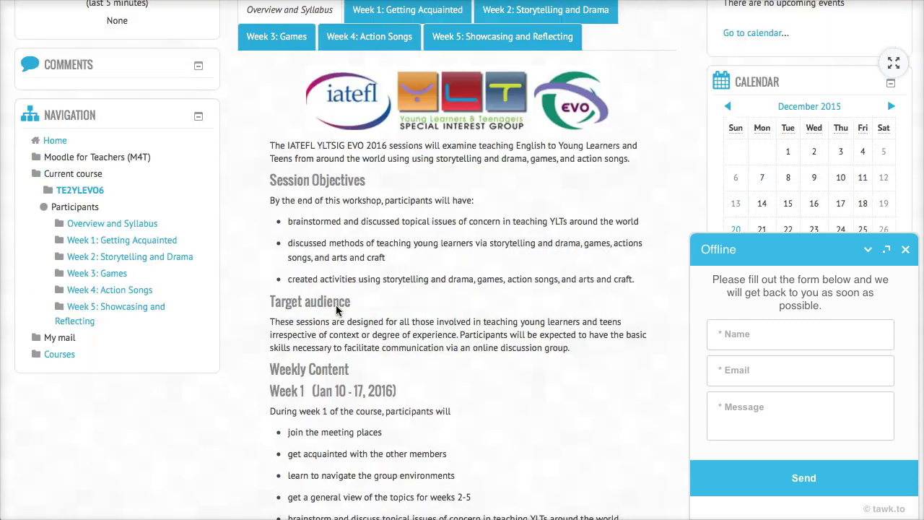
pyautogui.scroll(-11, 335, 311)
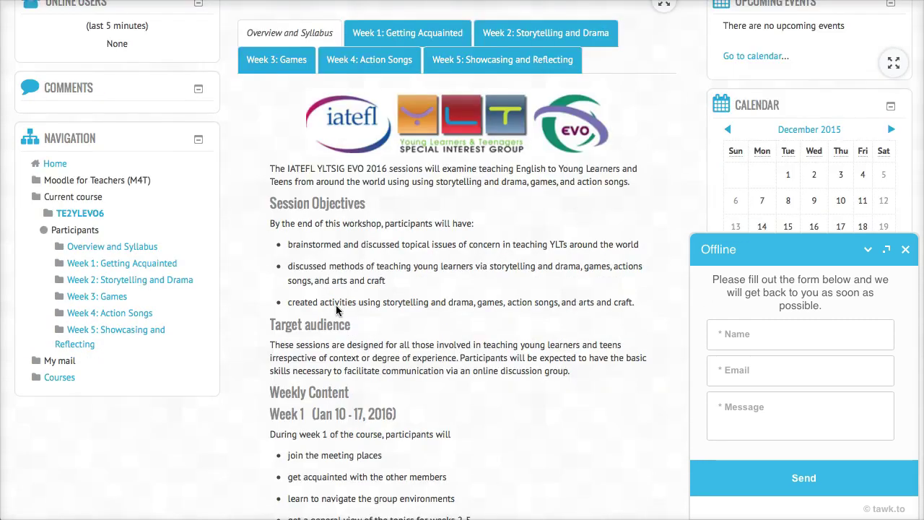
pyautogui.scroll(-11, 336, 311)
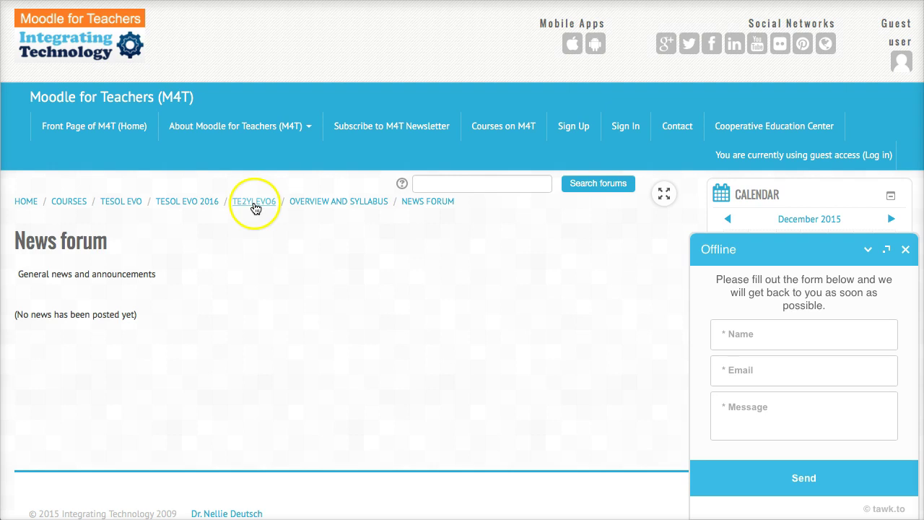
# Return to the Young Learners course and scroll its Week 1: Getting Acquainted section to the forums
pyautogui.click(301, 205)
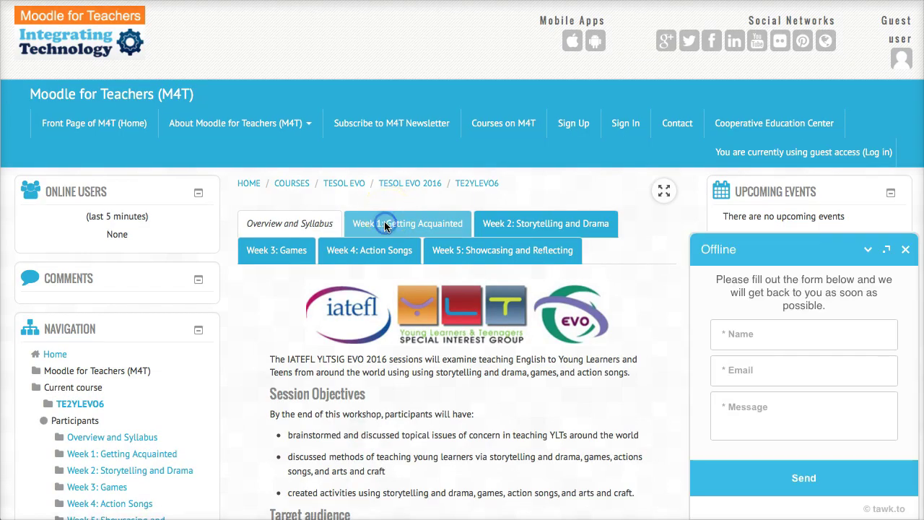
pyautogui.click(384, 223)
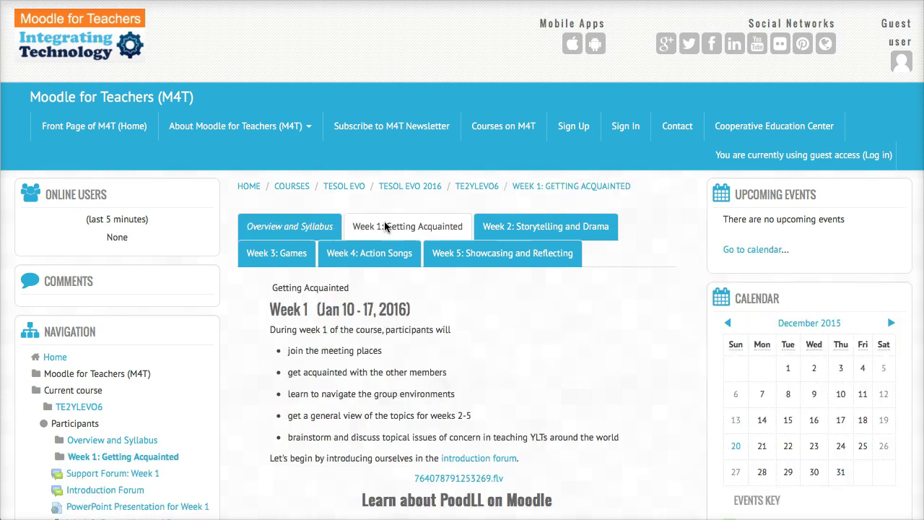
pyautogui.scroll(-3, 384, 224)
pyautogui.scroll(-7, 384, 226)
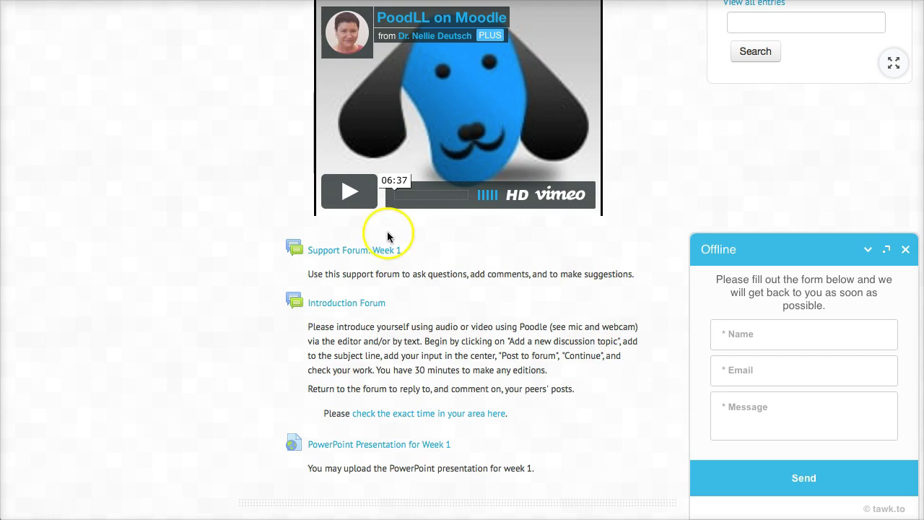
pyautogui.scroll(-1, 389, 232)
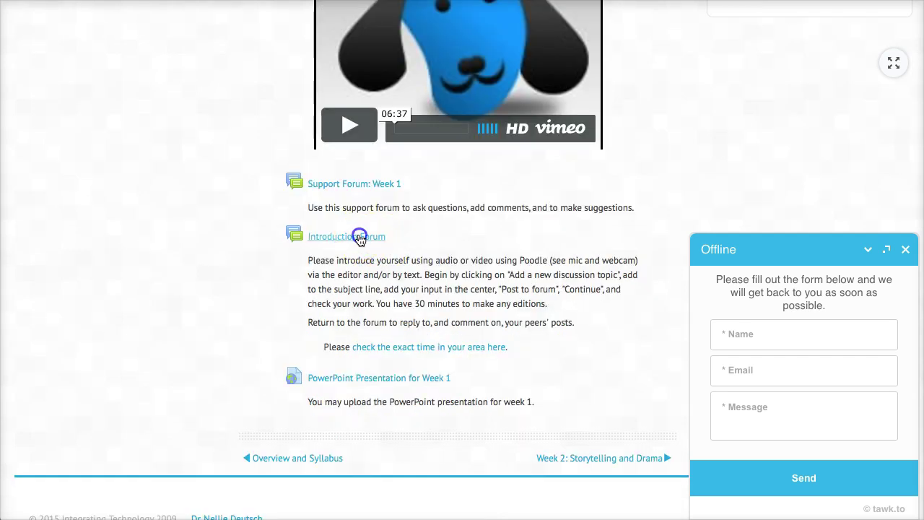
pyautogui.click(360, 240)
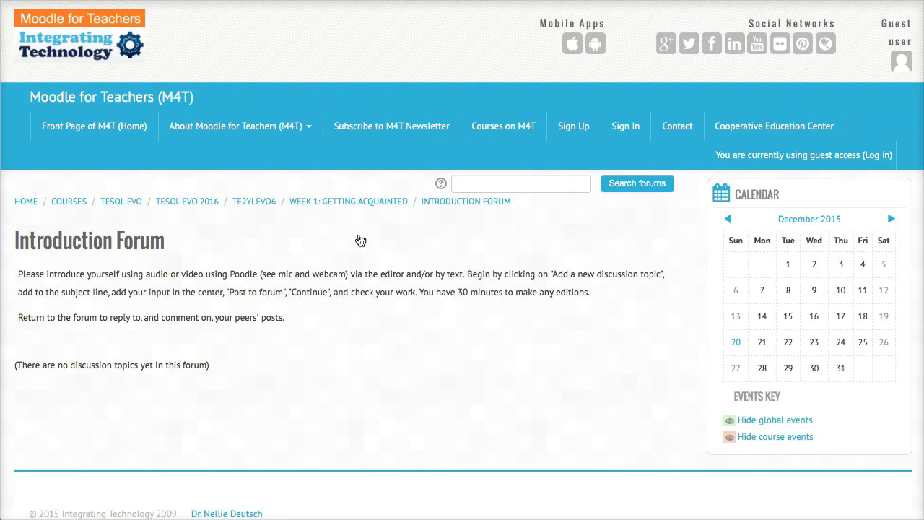
pyautogui.scroll(-2, 35, 320)
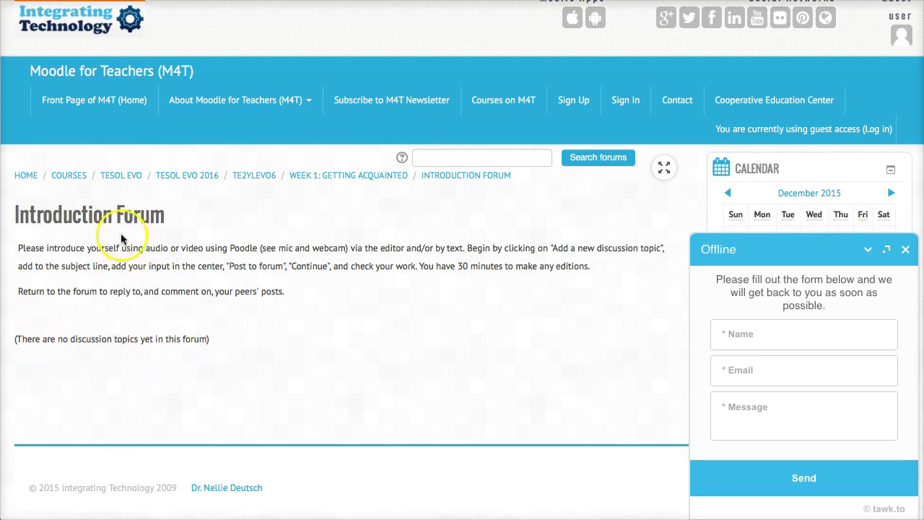
pyautogui.scroll(-2, 138, 260)
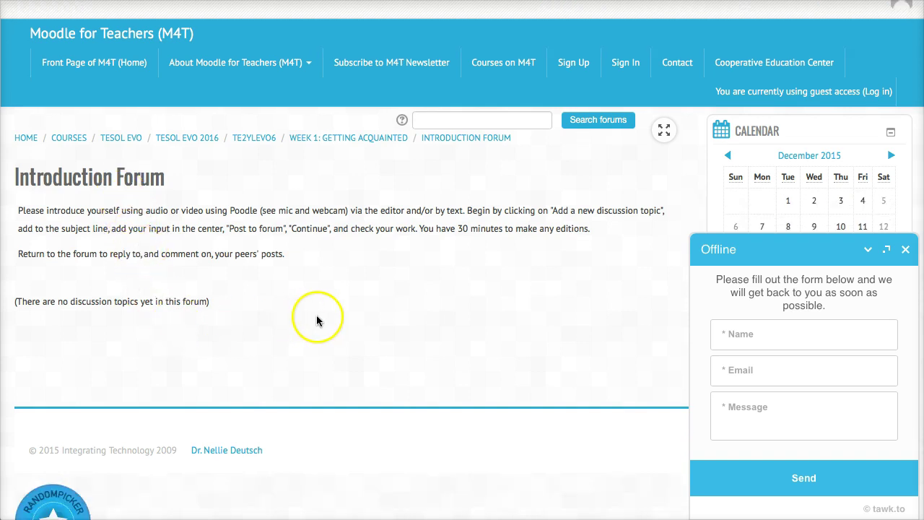
pyautogui.scroll(3, 316, 320)
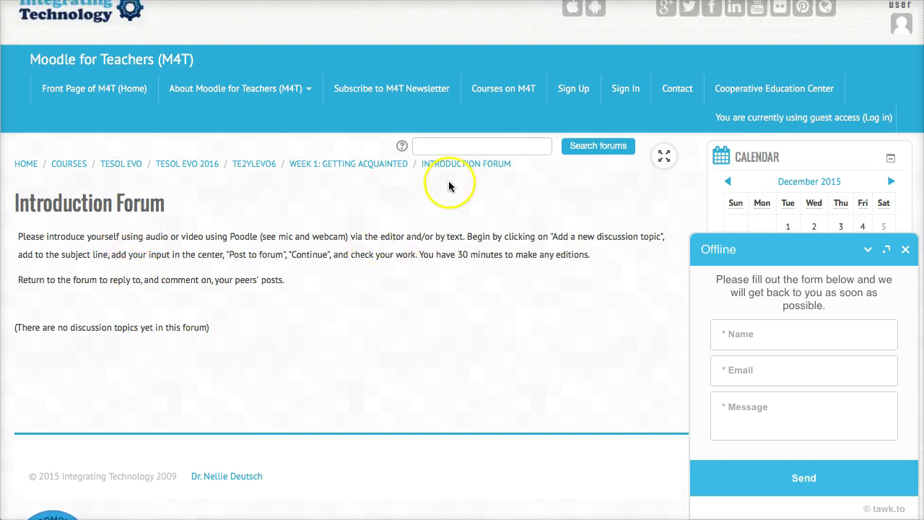